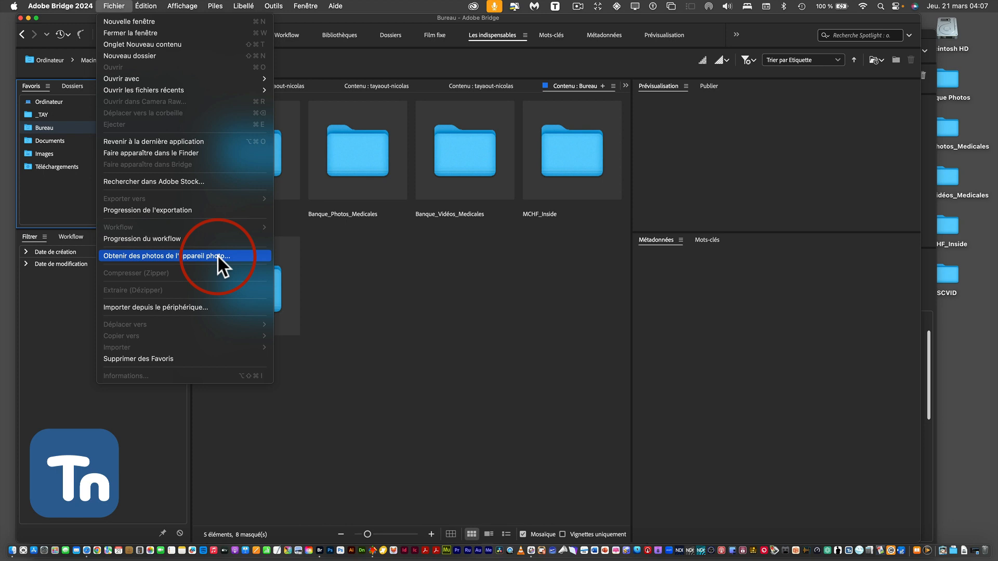
# Open the photo downloader for getting photos from the camera, view its standard dialog and return to the advanced one
pyautogui.click(217, 255)
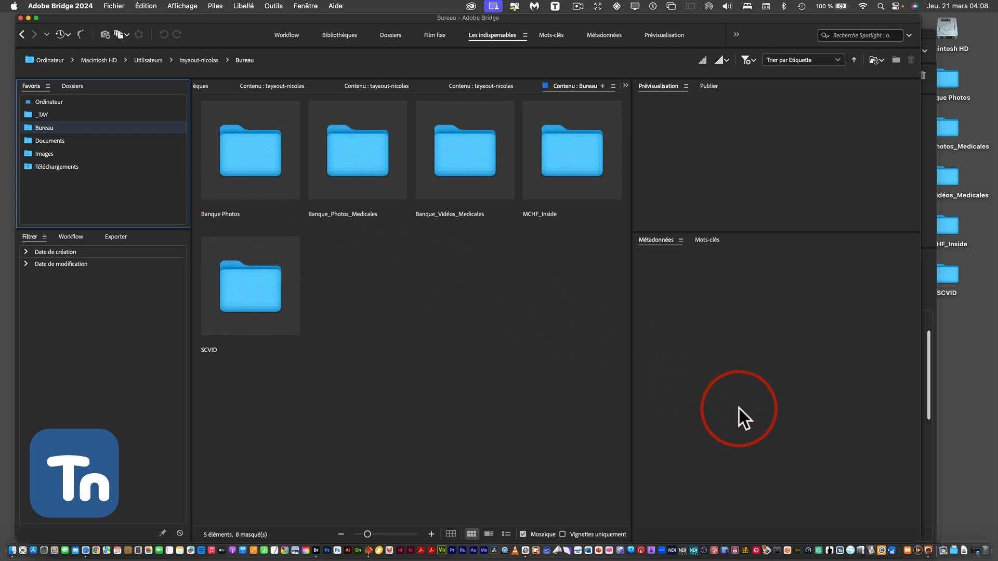
pyautogui.click(928, 550)
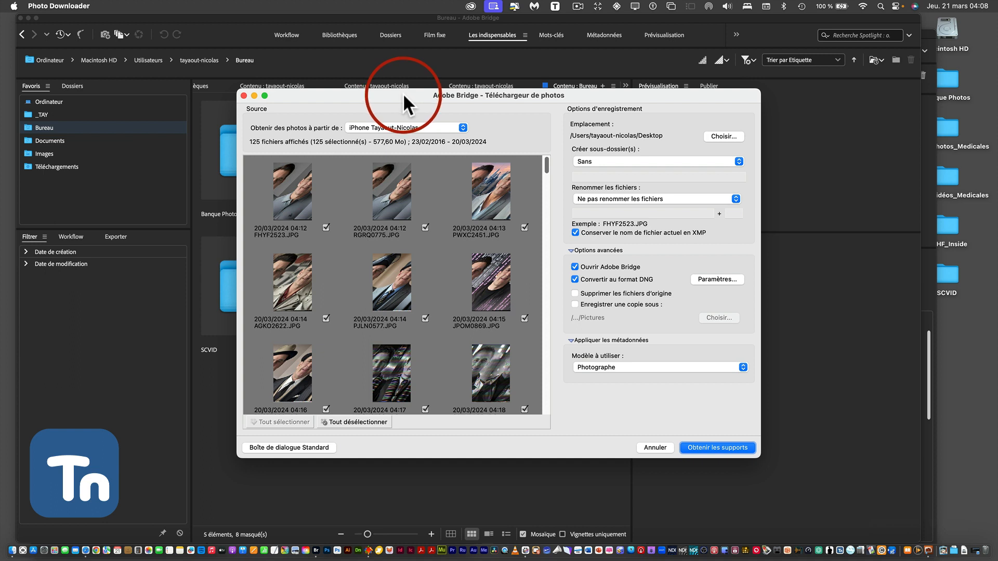
pyautogui.moveTo(408, 92); pyautogui.dragTo(383, 83)
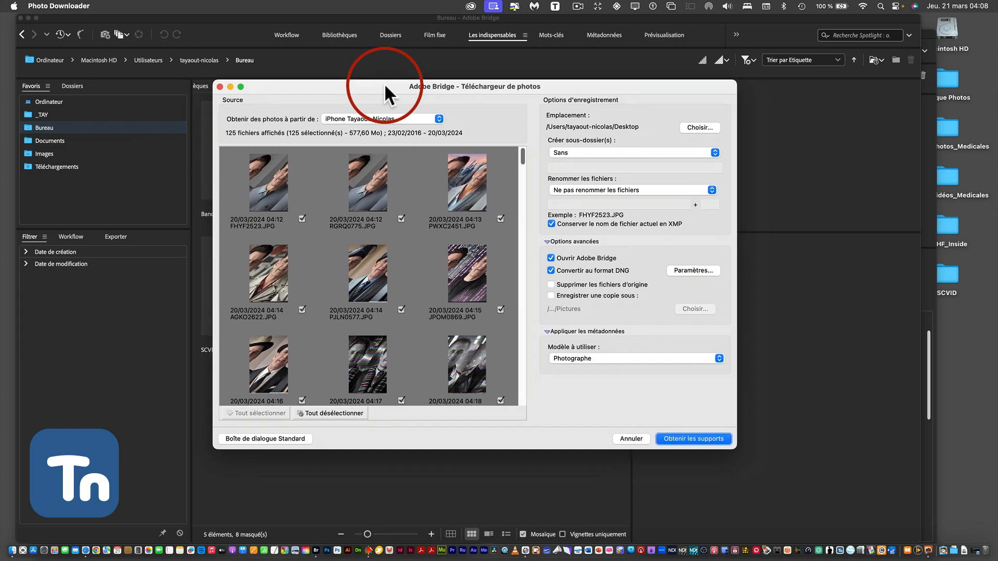
pyautogui.click(252, 437)
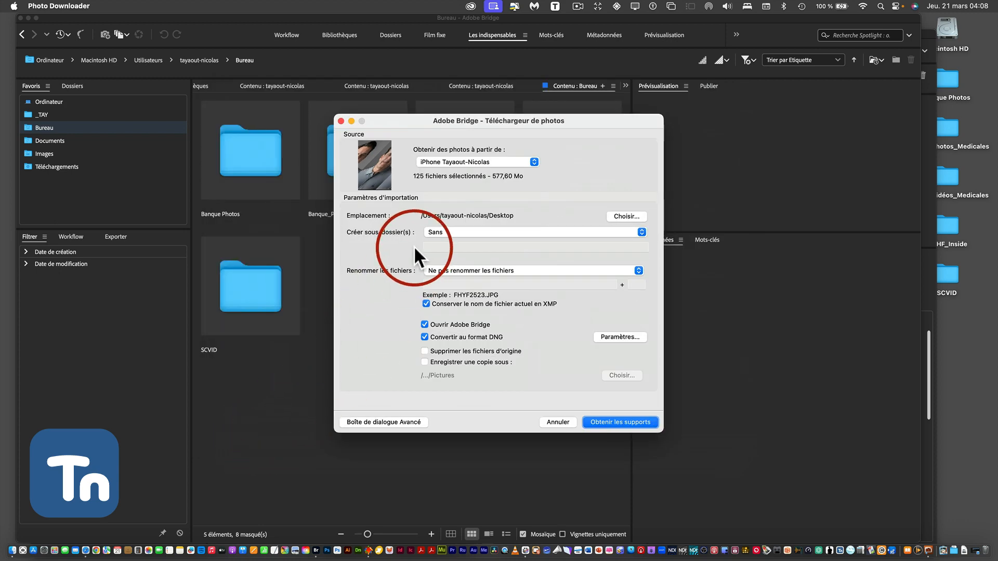
pyautogui.click(391, 419)
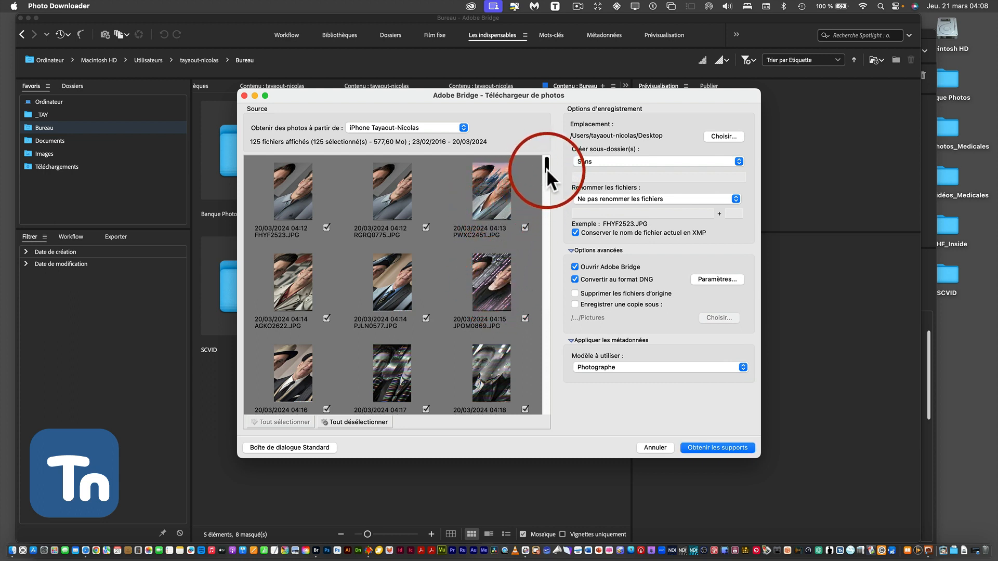
# Browse the iPhone's photo thumbnails and reselect the iPhone as the source device
pyautogui.moveTo(547, 168); pyautogui.dragTo(543, 279)
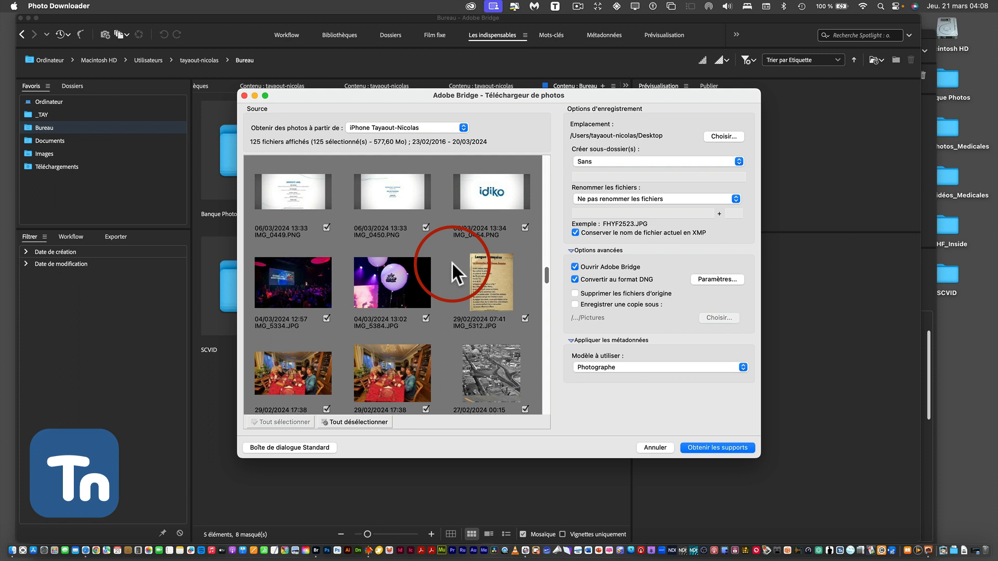
pyautogui.click(370, 129)
pyautogui.click(389, 136)
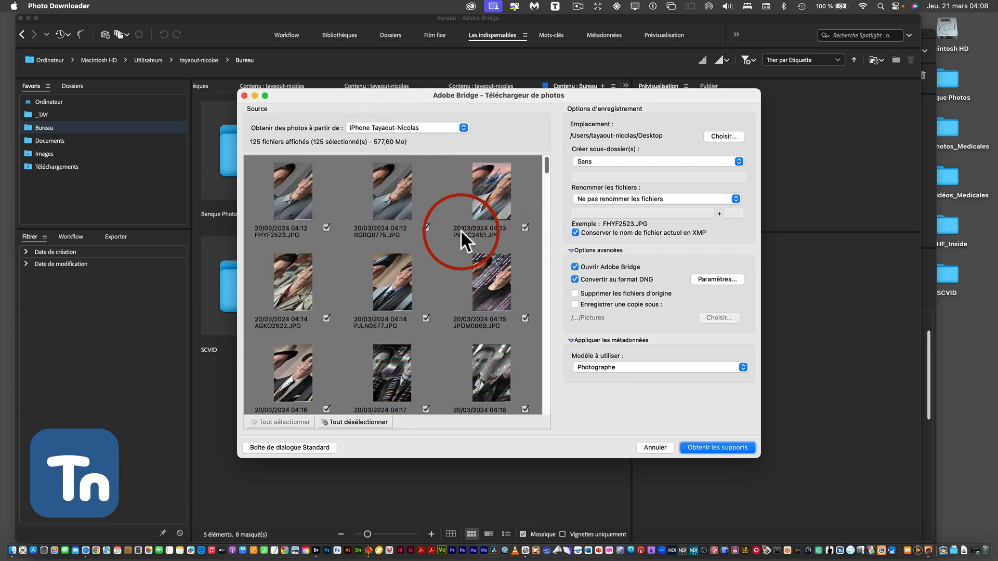
pyautogui.moveTo(548, 164)
pyautogui.mouseDown()
pyautogui.moveTo(547, 182)
pyautogui.moveTo(544, 145)
pyautogui.mouseUp()
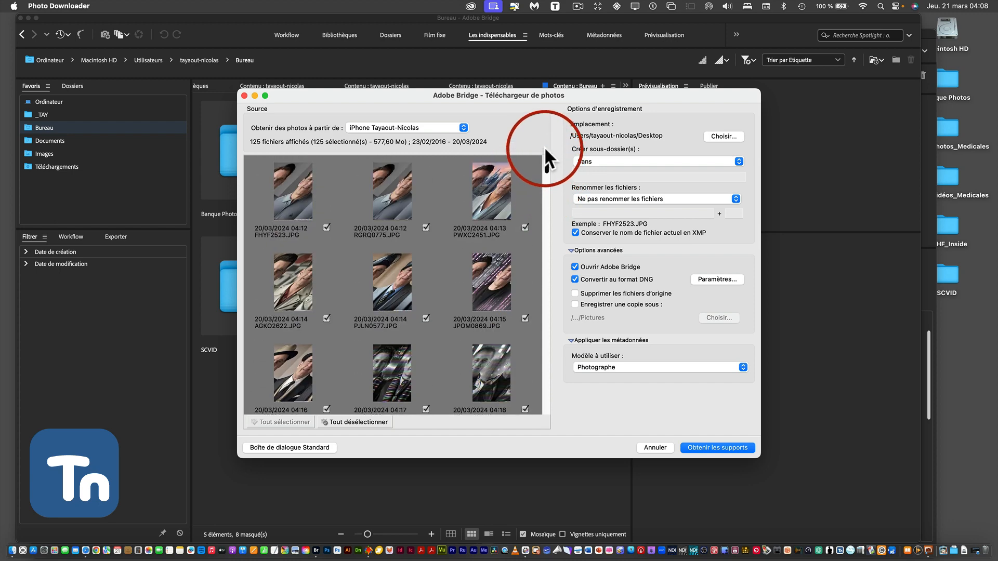
# Deselect all photos, then mark only IMG_0412.HEIC and IMG_E0412.HEIC for import
pyautogui.click(351, 421)
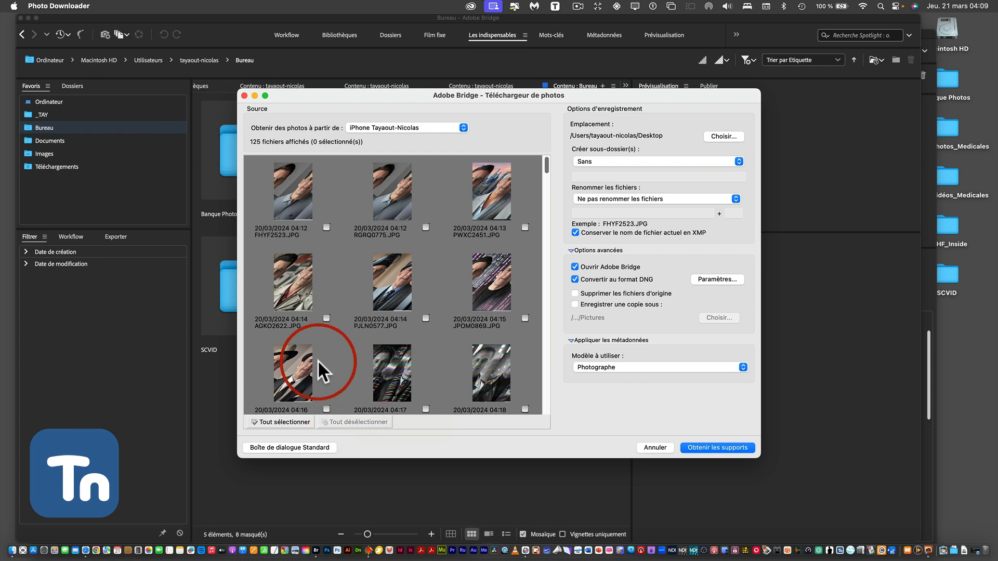
pyautogui.scroll(-10, 375, 276)
pyautogui.scroll(-12, 375, 275)
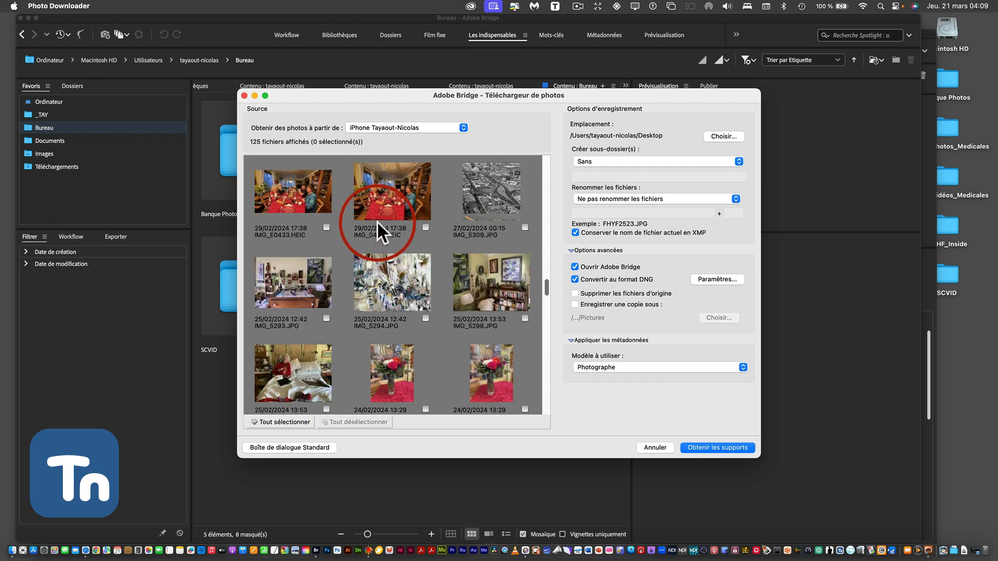
pyautogui.scroll(-3, 390, 318)
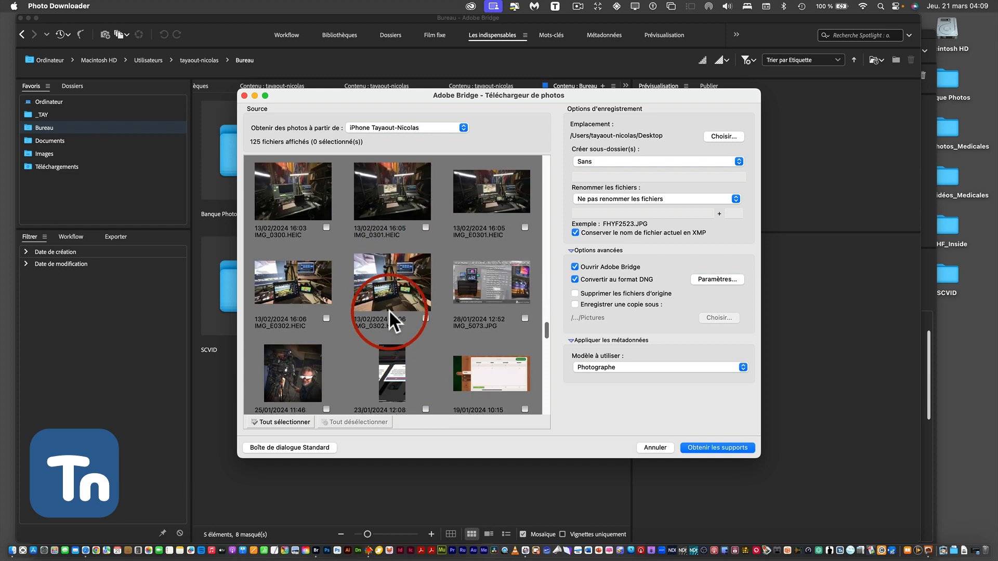
pyautogui.click(425, 318)
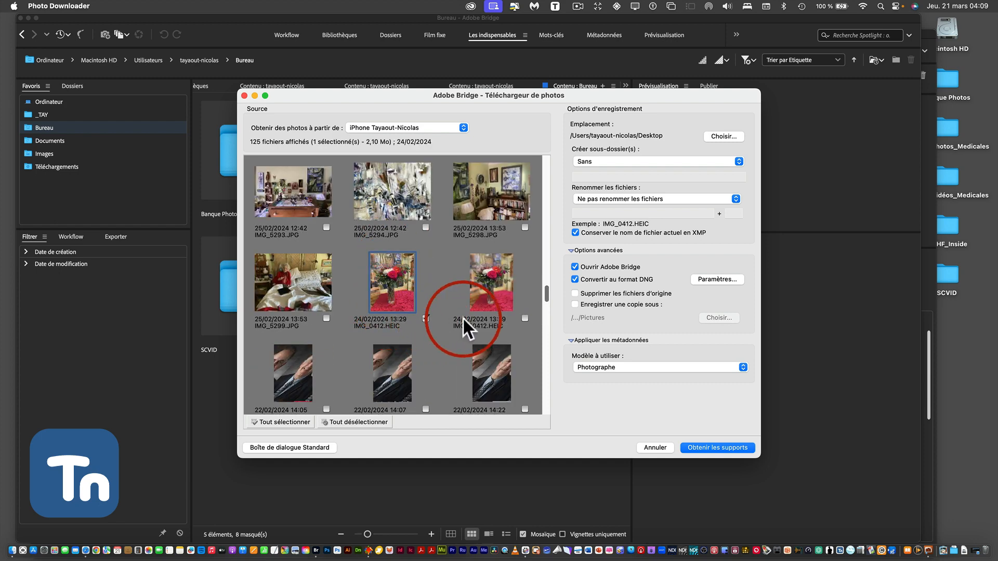
pyautogui.click(524, 317)
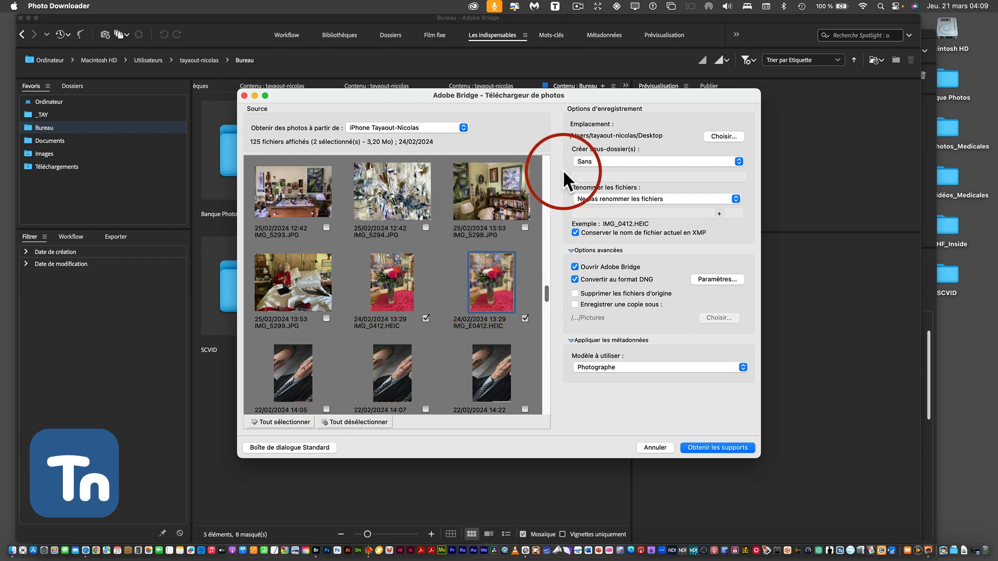
# Create a Photos_iPhone folder inside Bureau and set it as the save location for the imported photos
pyautogui.click(719, 135)
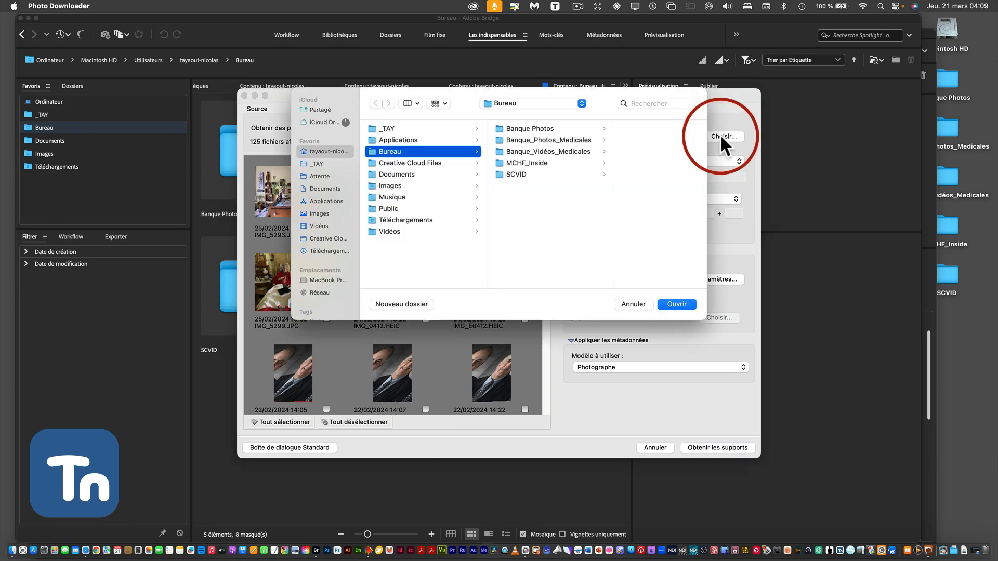
pyautogui.click(391, 302)
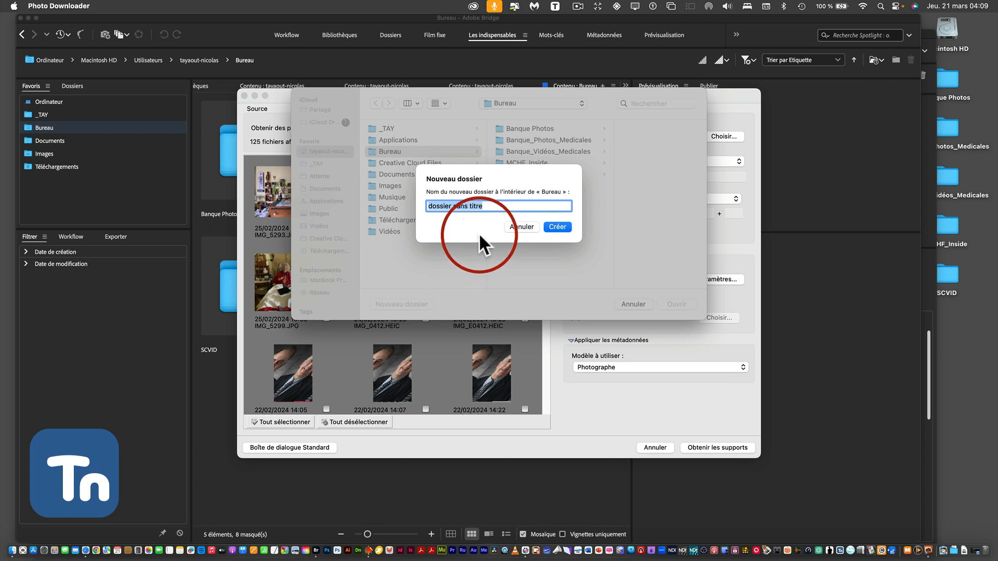
pyautogui.write('Photo')
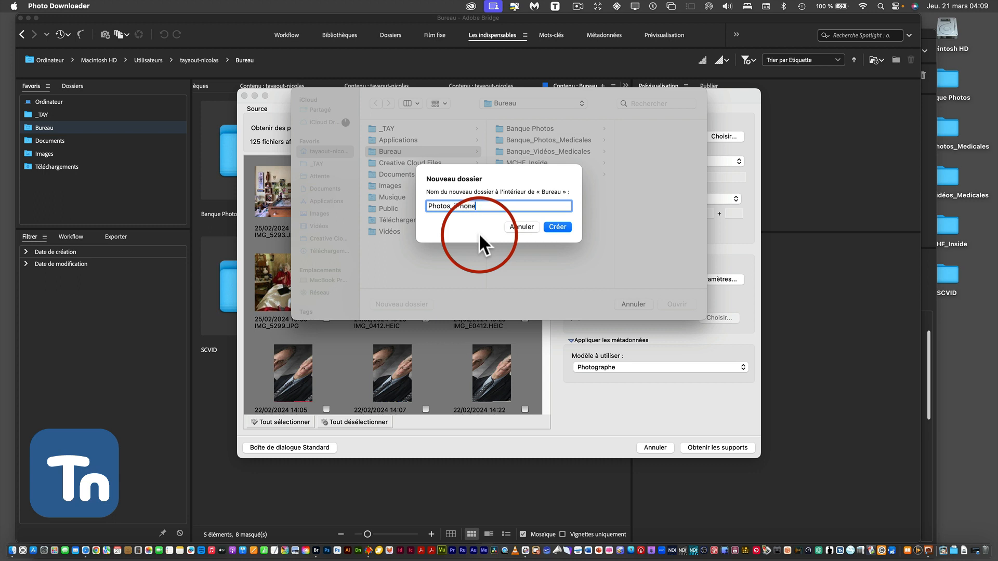
pyautogui.write('s_iPhone')
pyautogui.click(560, 227)
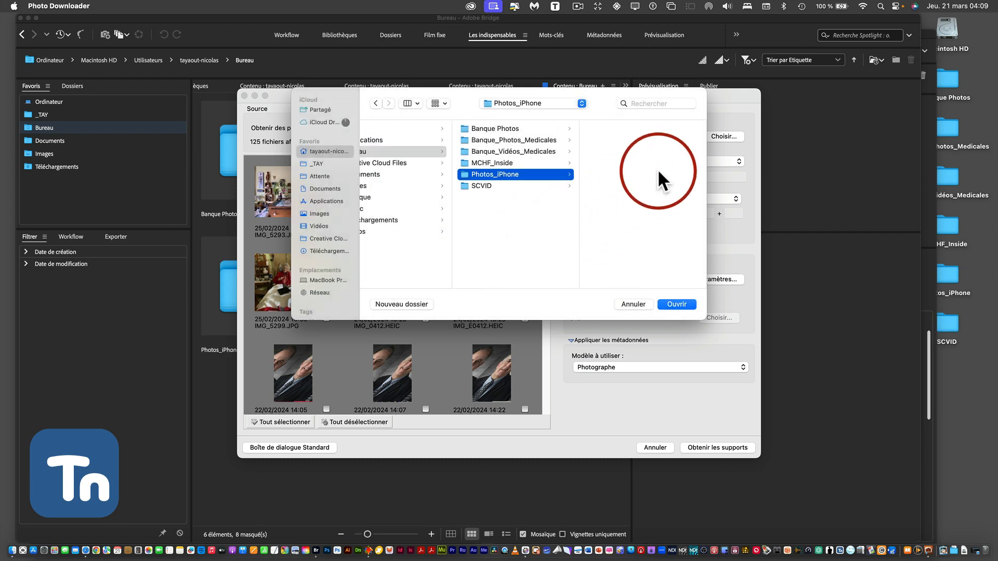
pyautogui.click(672, 303)
# Review the subfolder options, try renaming files by capture date (aaaajjmmm), and restore the no-rename option
pyautogui.click(595, 161)
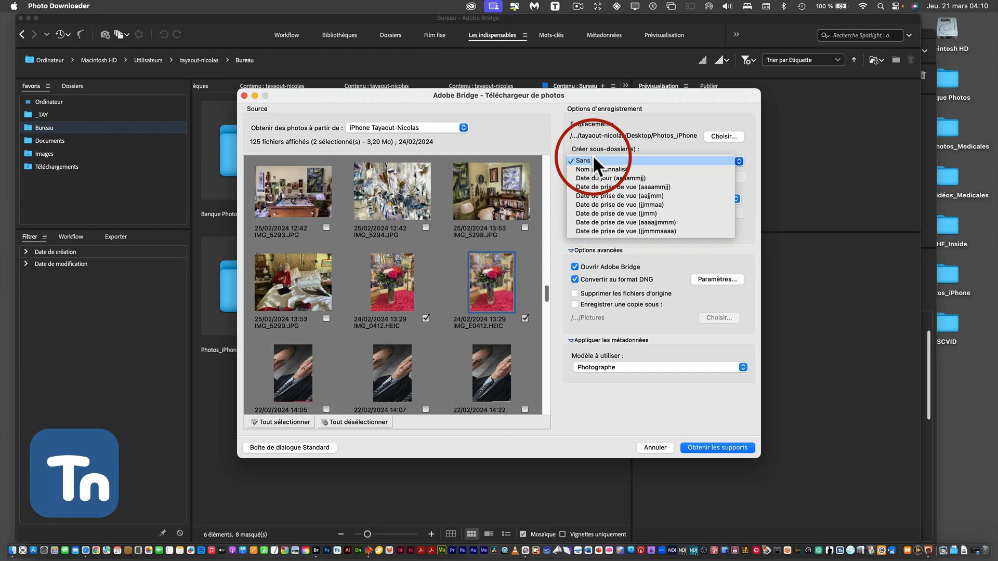
pyautogui.click(549, 157)
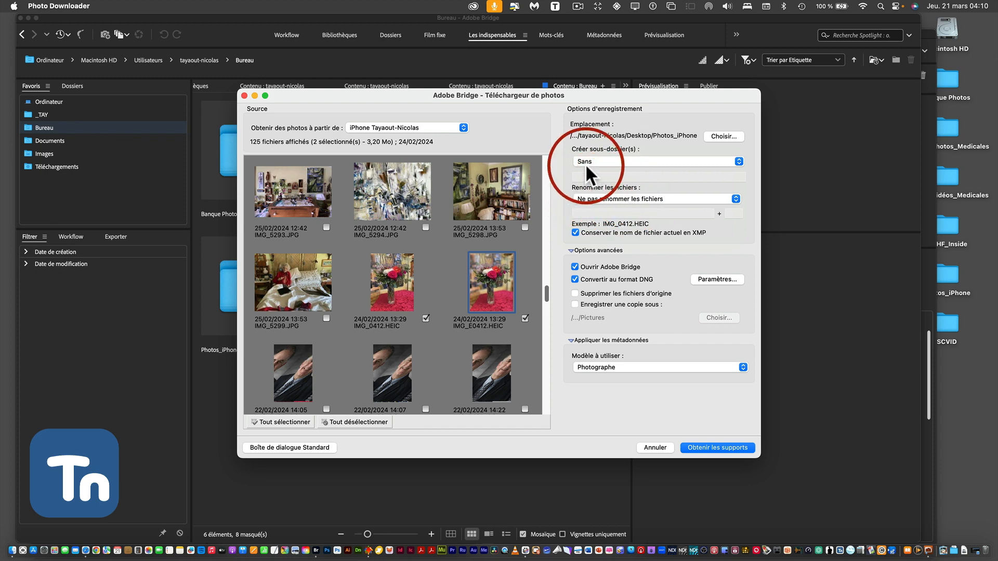
pyautogui.click(611, 199)
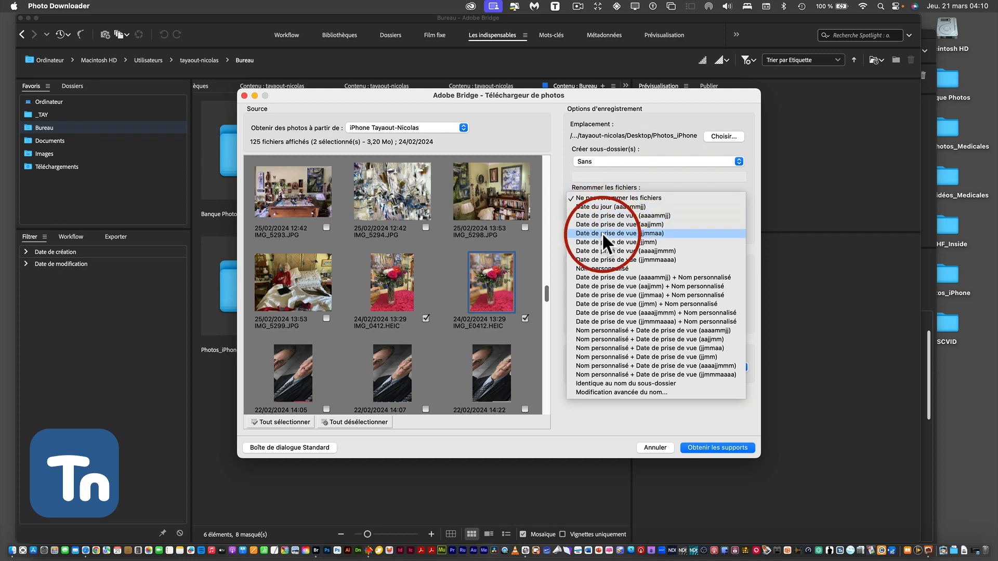
pyautogui.click(602, 251)
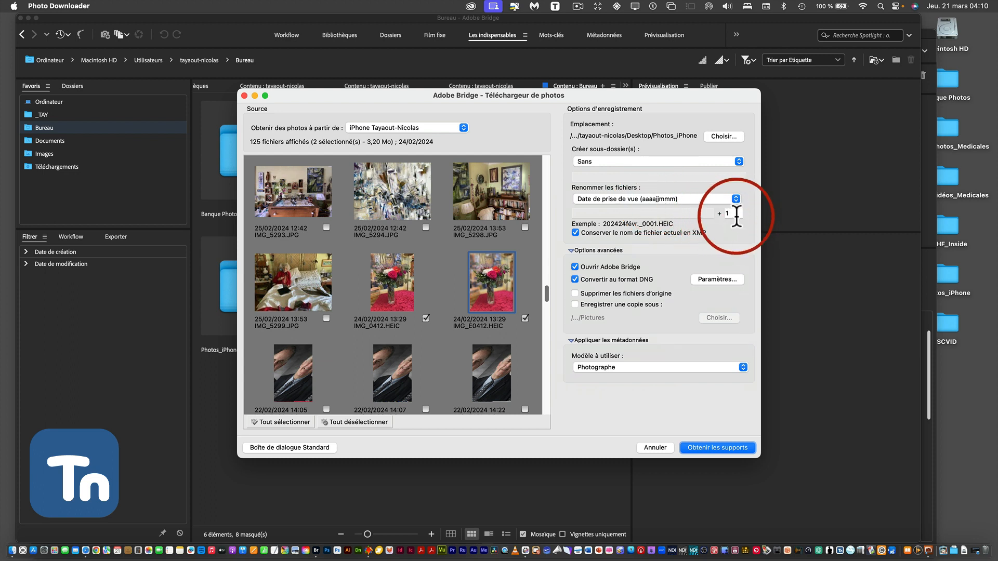
pyautogui.click(597, 197)
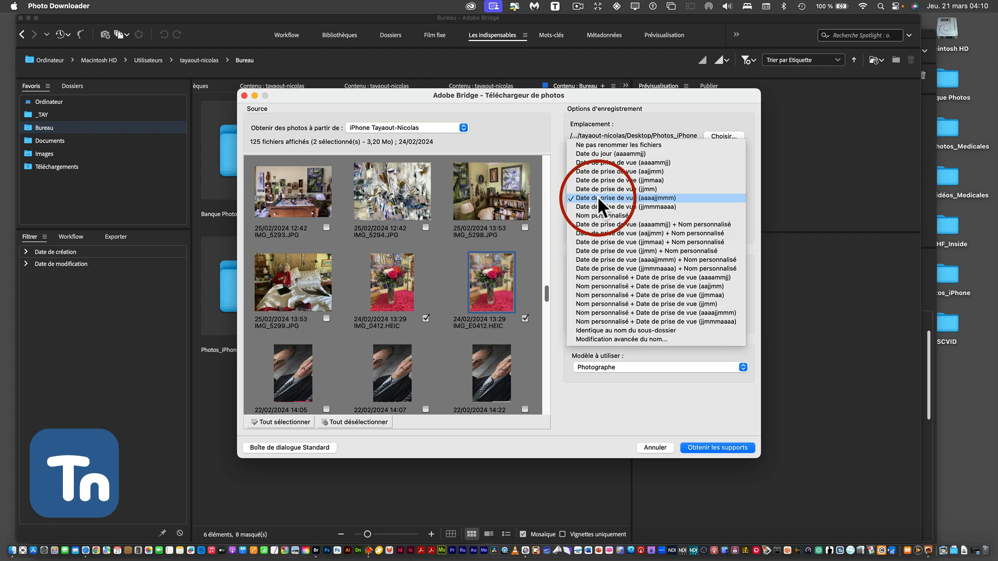
pyautogui.click(591, 145)
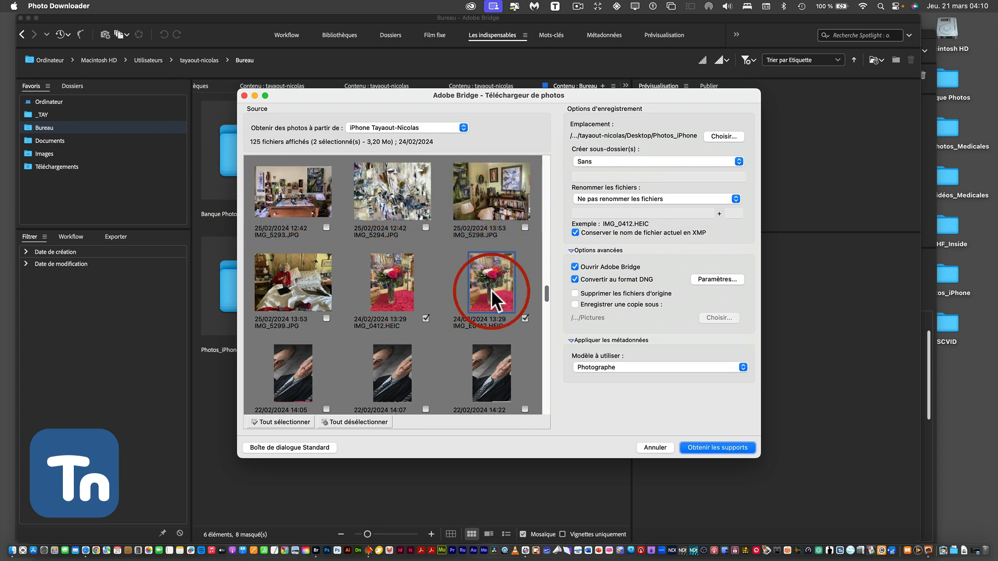
# Add IMG_E9085.HEIC, IMG_9085.HEIC and HZZPE0715.JPG to the photos marked for import
pyautogui.scroll(-10, 397, 334)
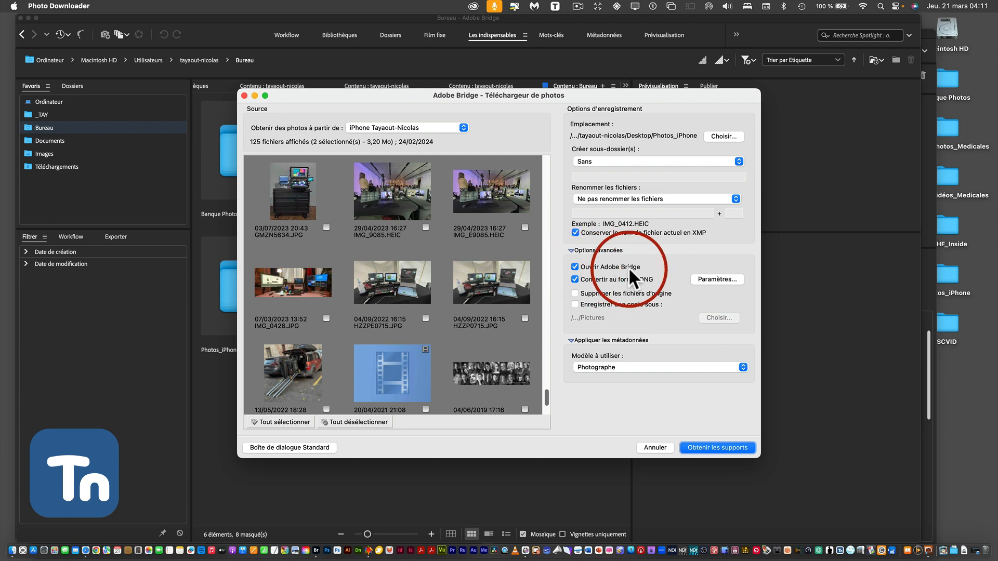
pyautogui.click(524, 227)
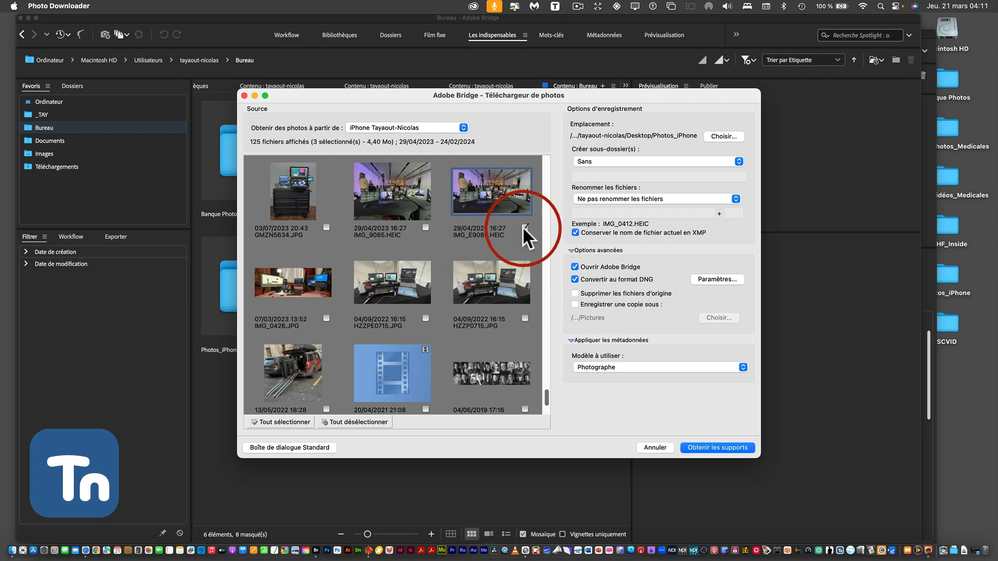
pyautogui.click(425, 227)
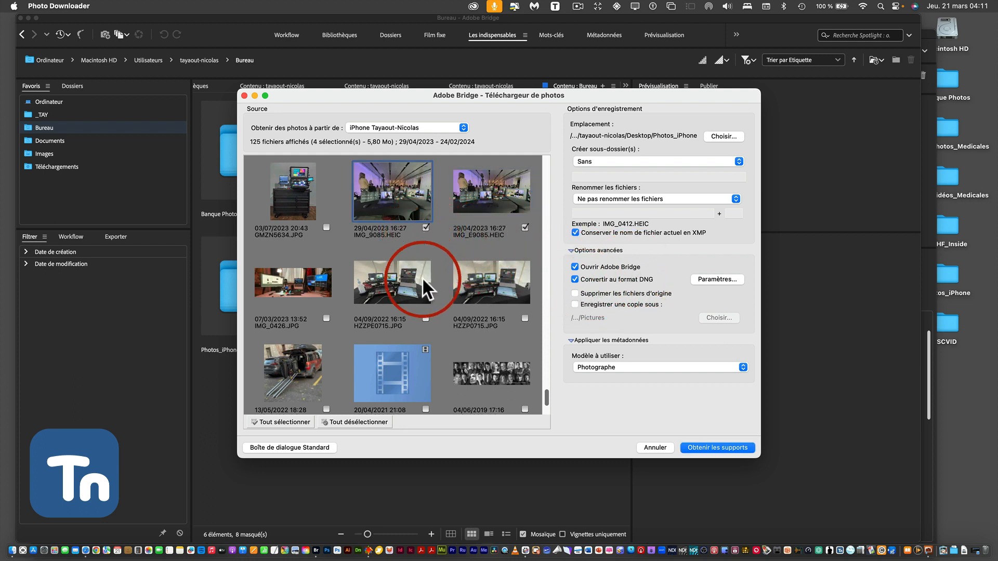
pyautogui.click(426, 318)
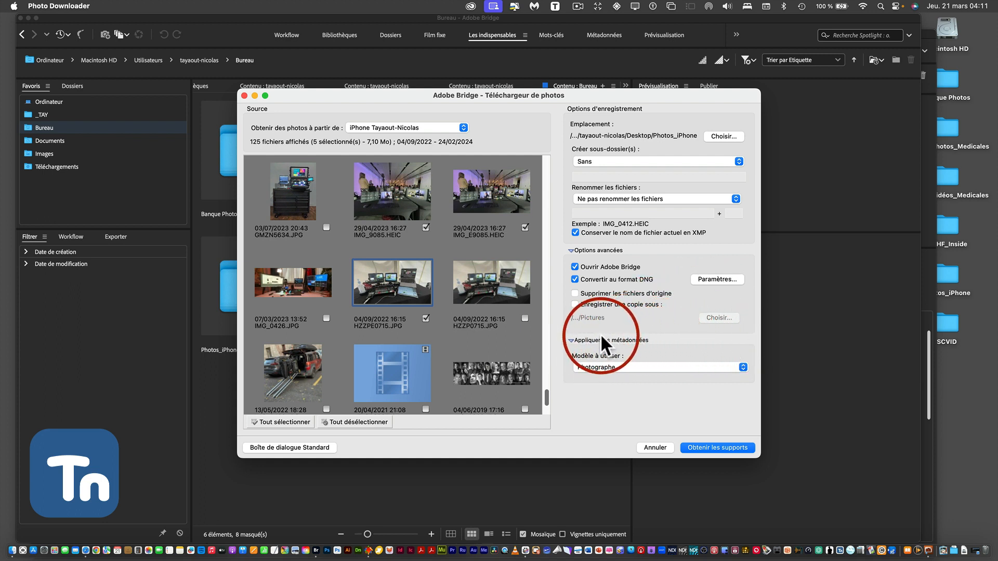
# Import the marked photos with the Photographe metadata template and dismiss the secondary-window notice permanently
pyautogui.click(588, 367)
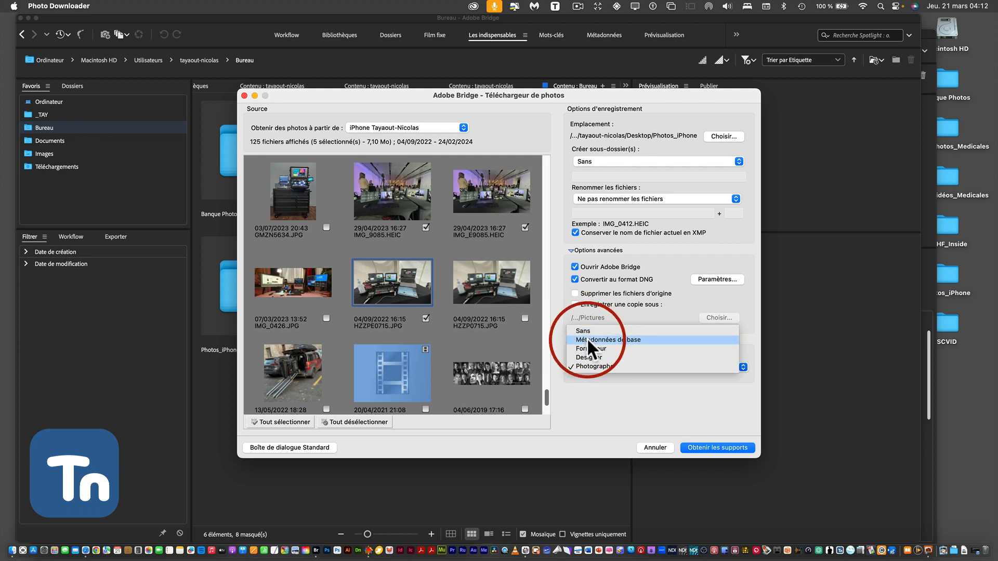
pyautogui.click(592, 366)
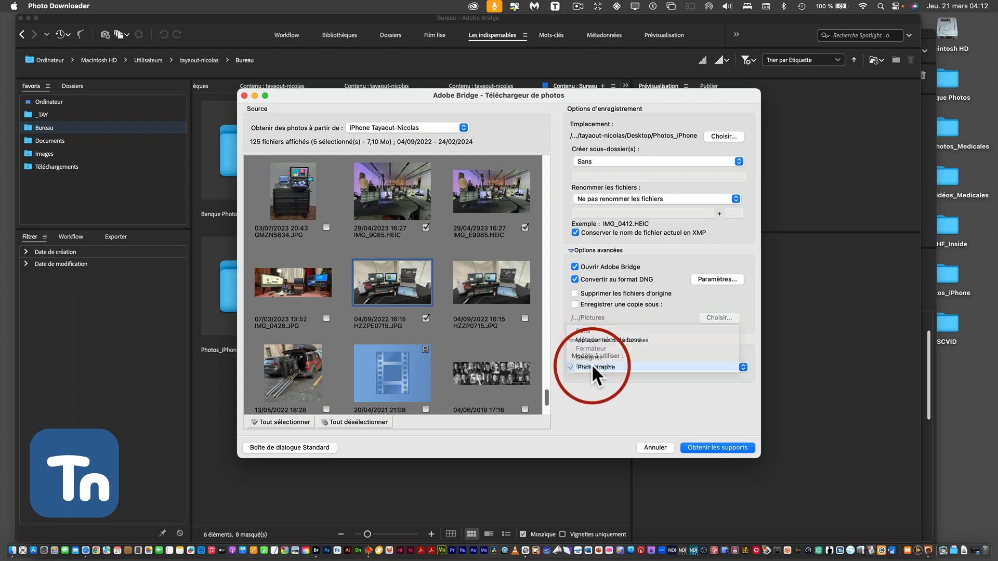
pyautogui.click(707, 446)
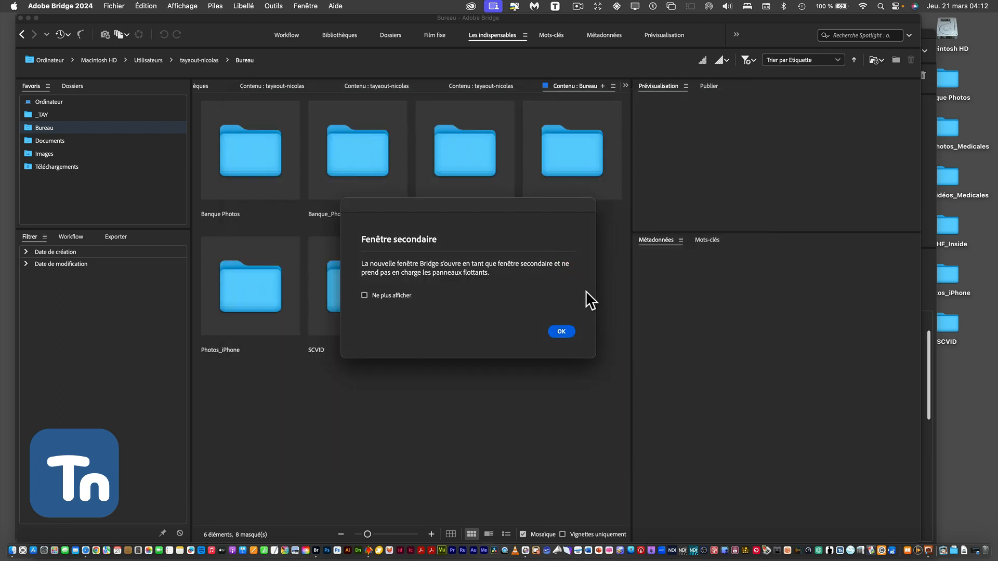
pyautogui.click(364, 295)
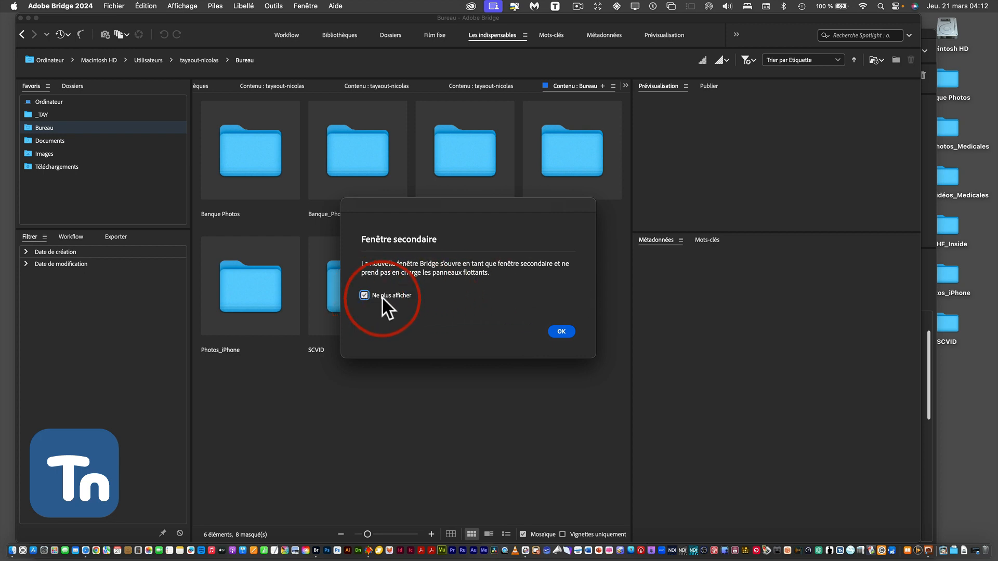
pyautogui.click(562, 332)
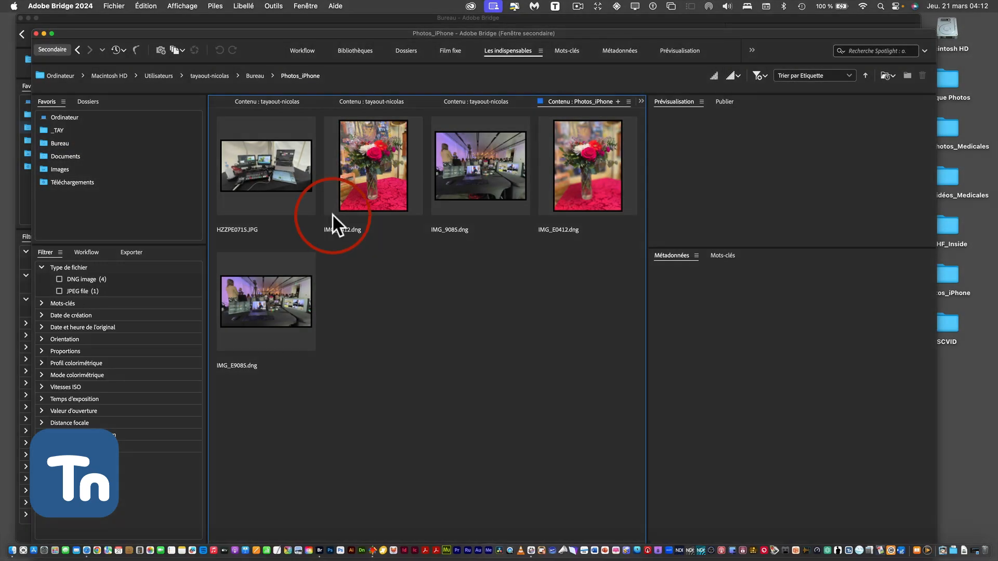
# Examine the IPTC Core and GPS metadata of the imported IMG_0412.dng photo
pyautogui.click(371, 170)
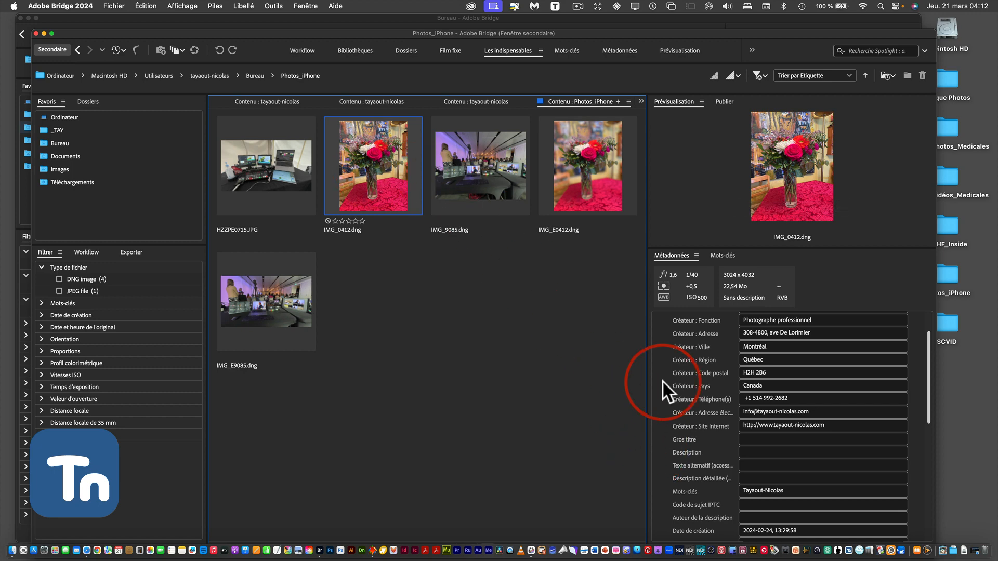
pyautogui.scroll(2, 694, 345)
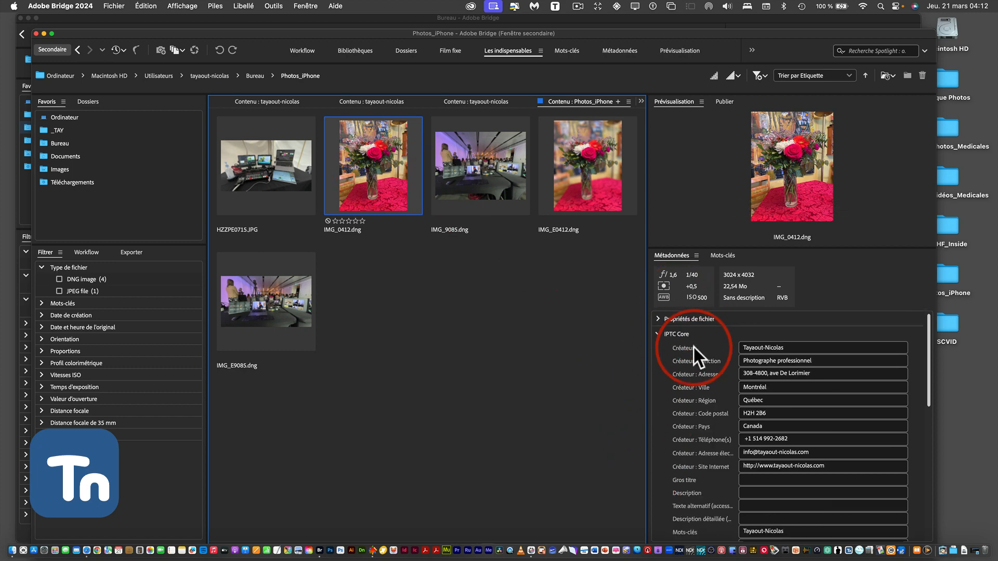
pyautogui.click(656, 335)
pyautogui.click(657, 381)
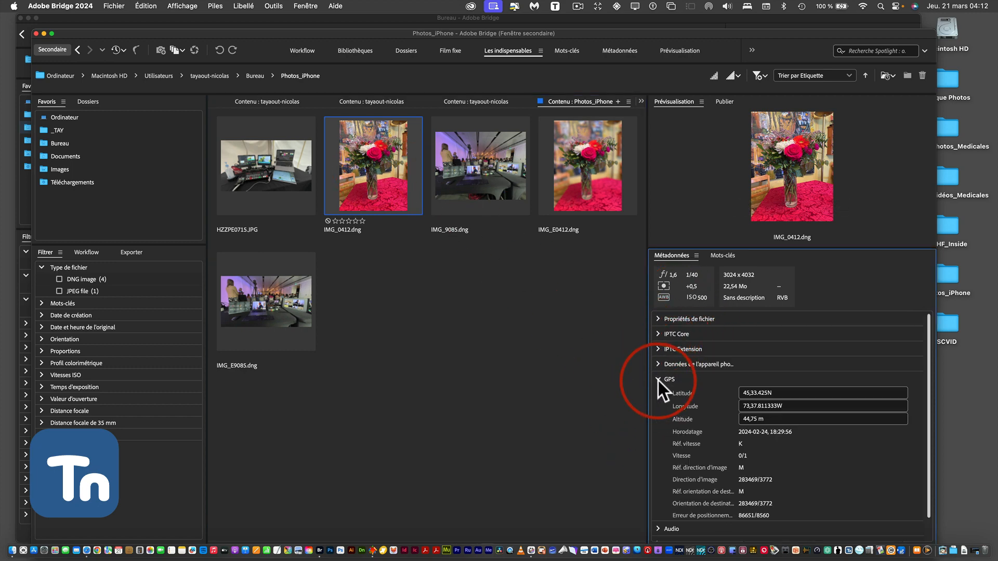
# Review the remaining GPS fields of IMG_0412.dng, then examine its IPTC Core creator details, keywords and creation date
pyautogui.scroll(-1, 781, 482)
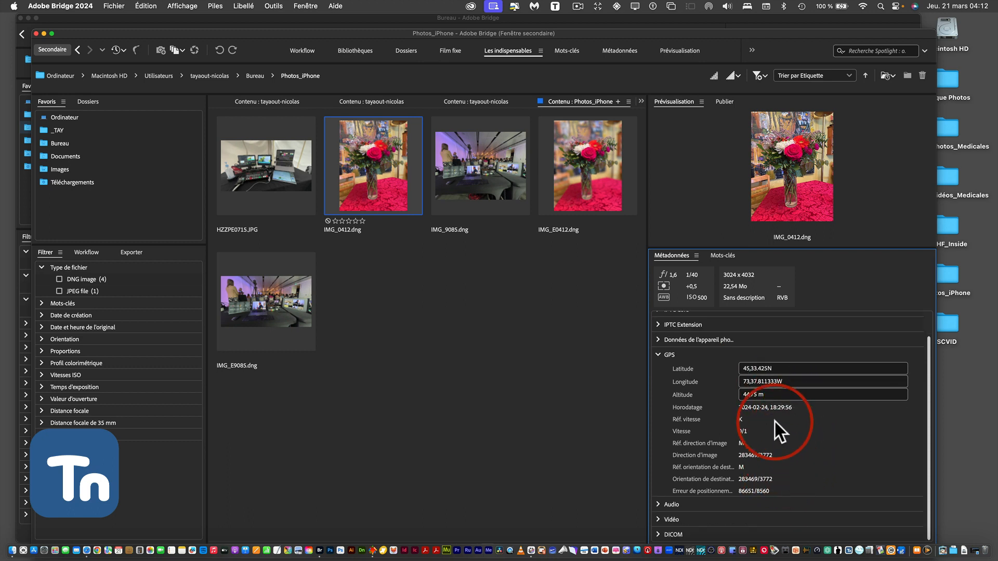
pyautogui.scroll(1, 681, 359)
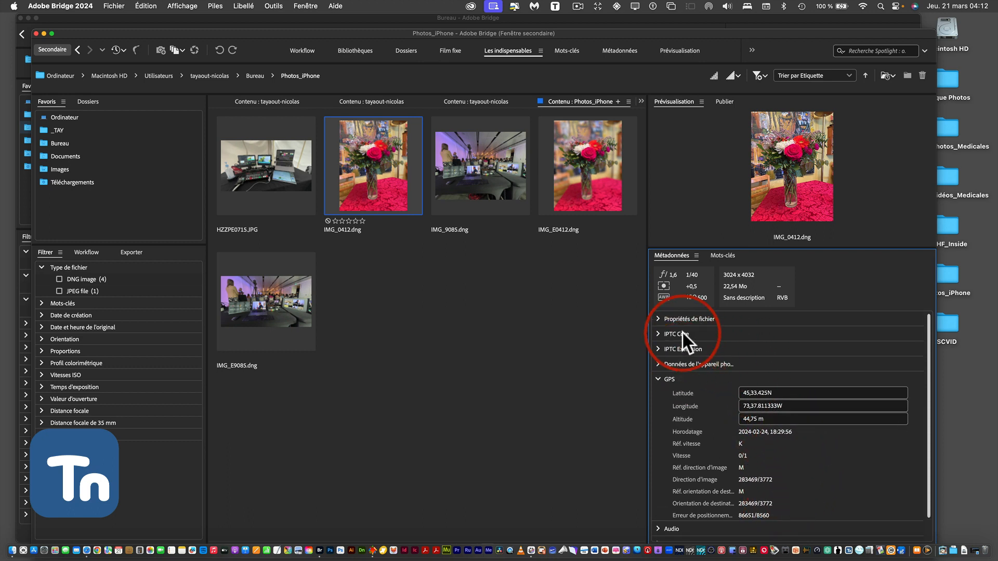
pyautogui.scroll(-1, 685, 460)
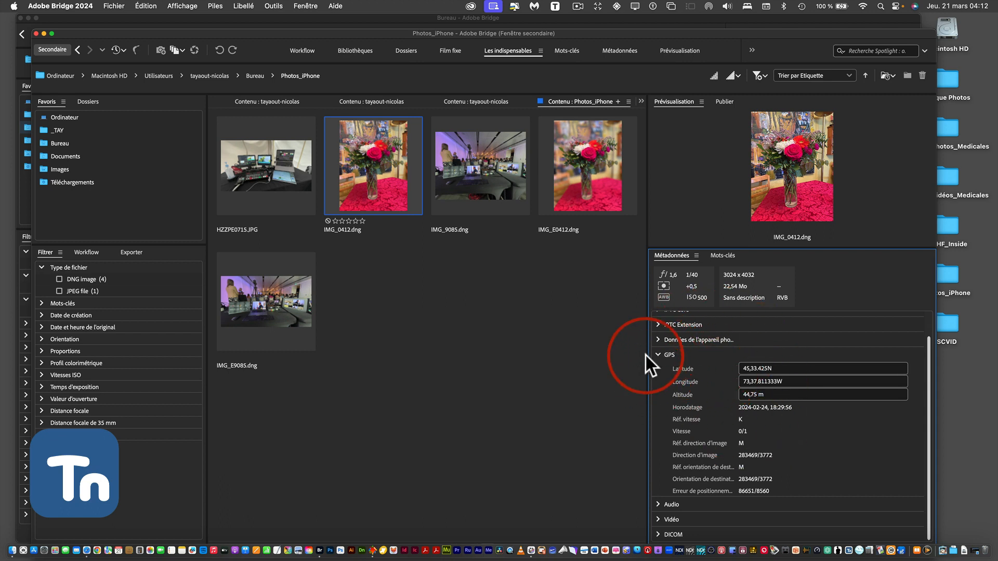
pyautogui.scroll(1, 687, 350)
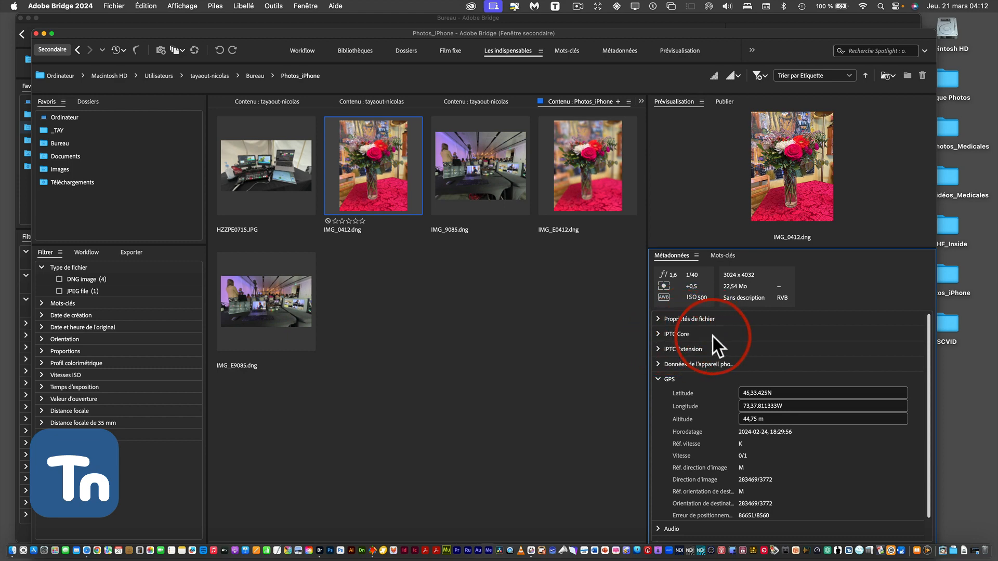
pyautogui.click(656, 335)
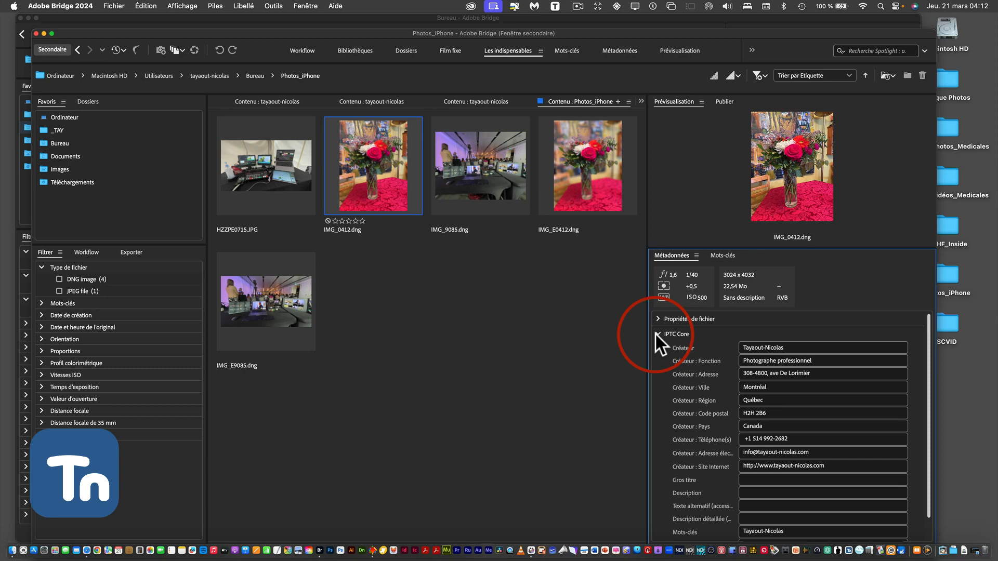
pyautogui.click(655, 335)
pyautogui.click(655, 334)
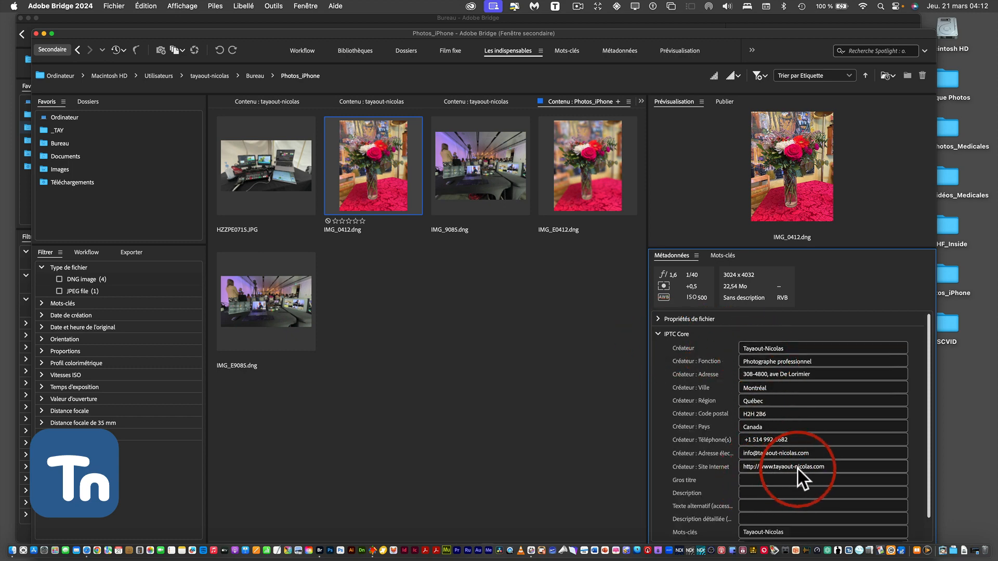
pyautogui.scroll(-3, 796, 467)
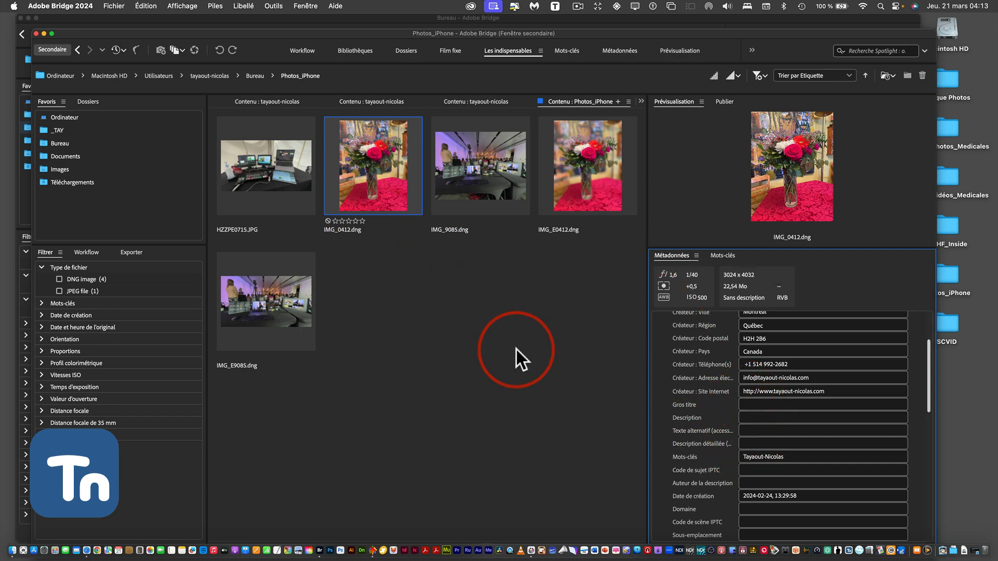
# Look through the file commands for getting photos from a camera or importing them from a device
pyautogui.click(115, 7)
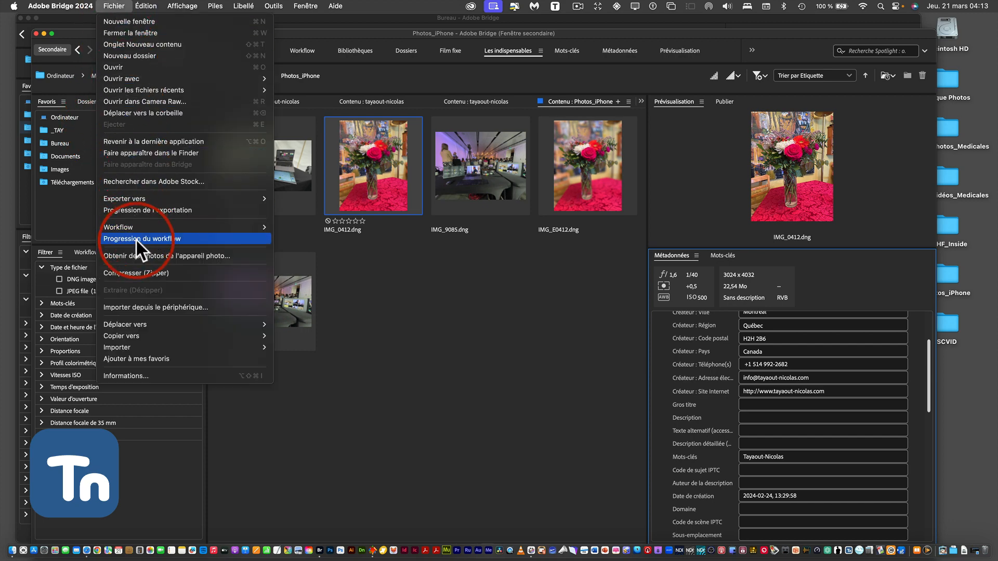